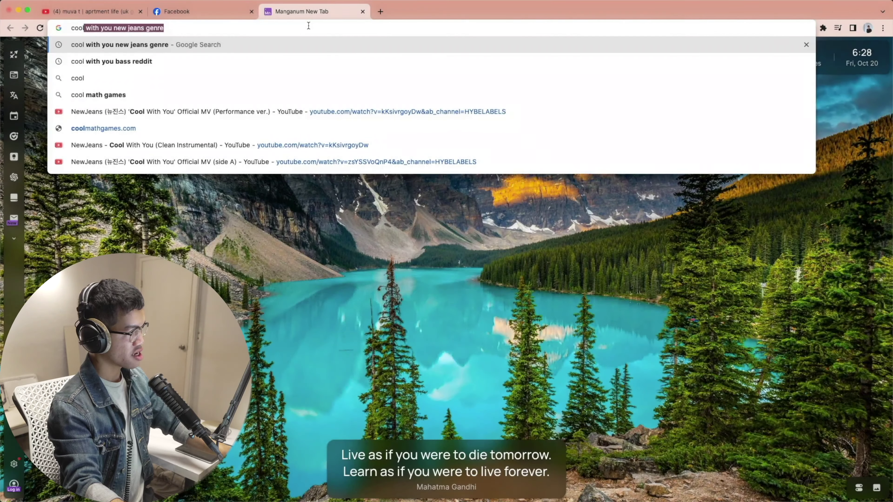
Step: Search Google for "cool with you new jeans genre" and check the song's genre listing
key("Return")
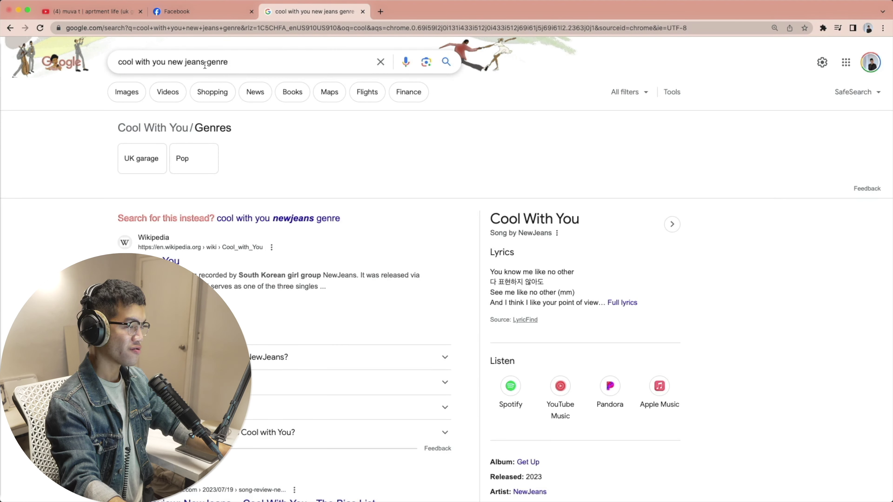
left_click(255, 63)
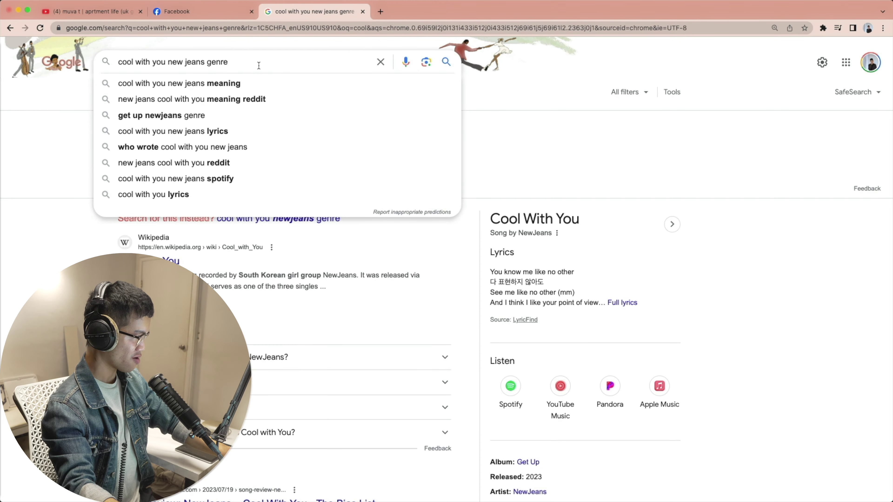
left_click(513, 158)
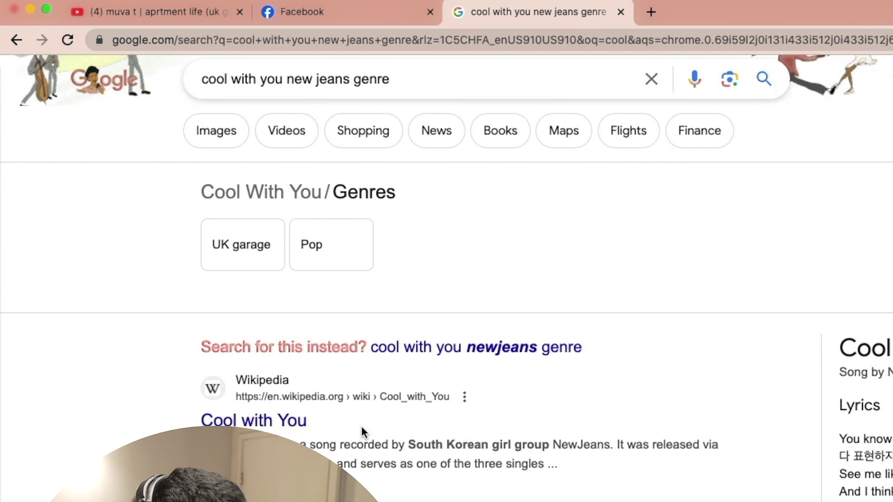
scroll(363, 432, "up", 1)
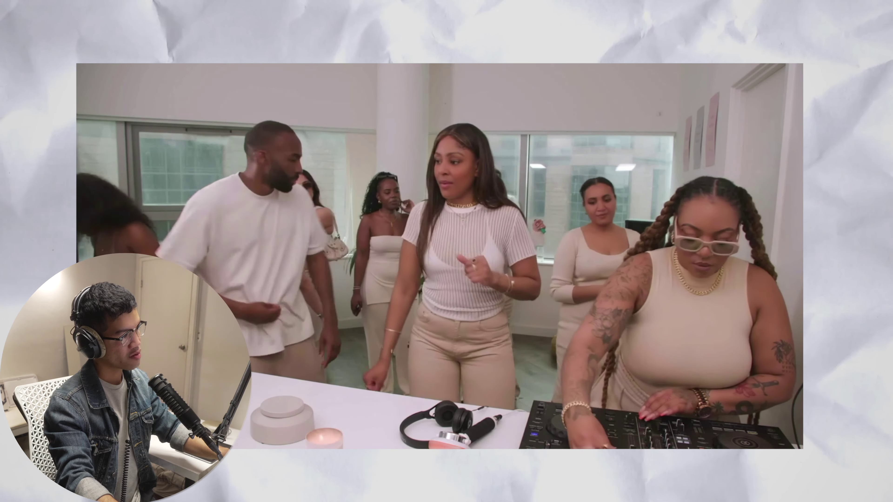
Step: Play the reference DJ set video and pause it
key("space")
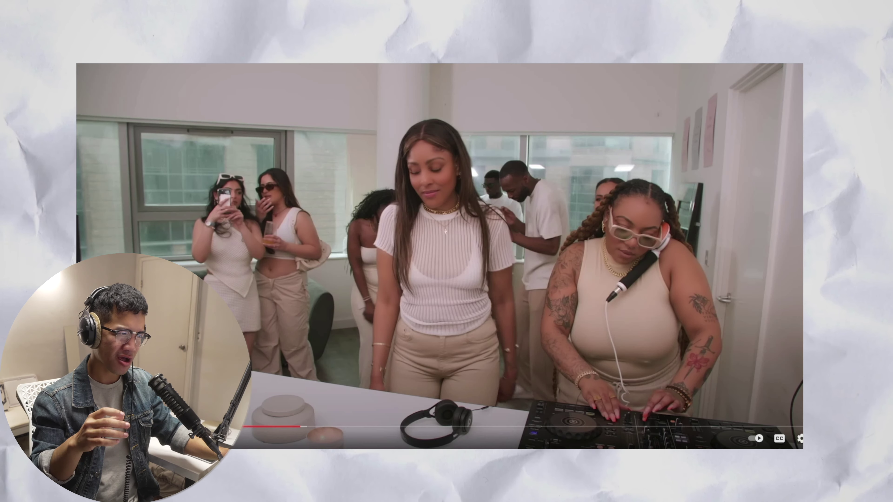
key("space")
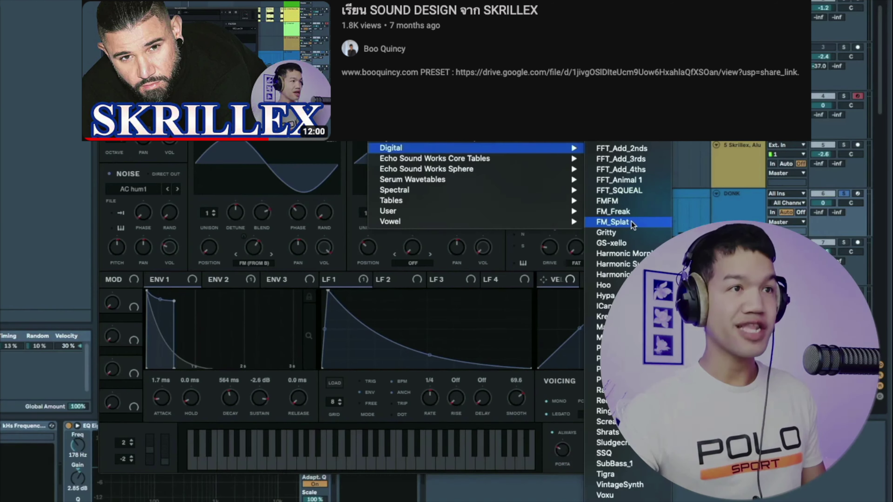
Step: Load the FM_Splat digital wavetable into Serum's oscillator B and adjust its position, its warp amount and oscillator A's FM (From B) amount
left_click(632, 222)
mouse_move(370, 248)
left_mouse_down()
mouse_move(392, 213)
mouse_move(386, 278)
mouse_move(407, 235)
mouse_move(375, 250)
mouse_move(384, 234)
mouse_move(382, 301)
left_mouse_up()
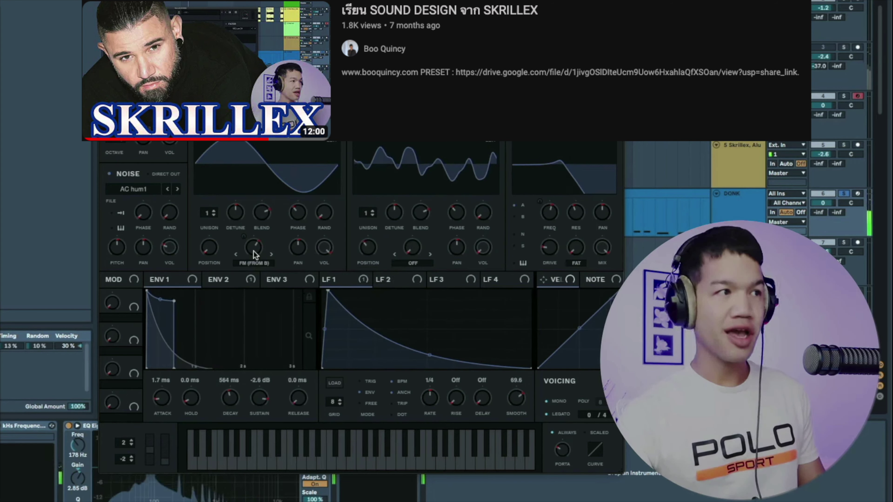
left_click_drag(253, 251, 254, 284)
left_click_drag(408, 252, 411, 225)
left_click_drag(370, 249, 382, 287)
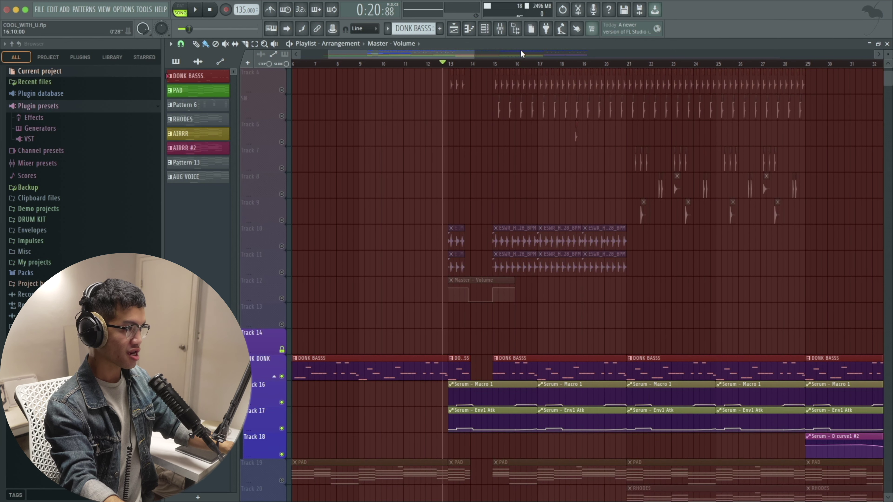
Step: Show the channel rack in the COOL_WITH_U project and listen to the soloed DONK BASSS part with its automation tracks
scroll(489, 154, "down", 4)
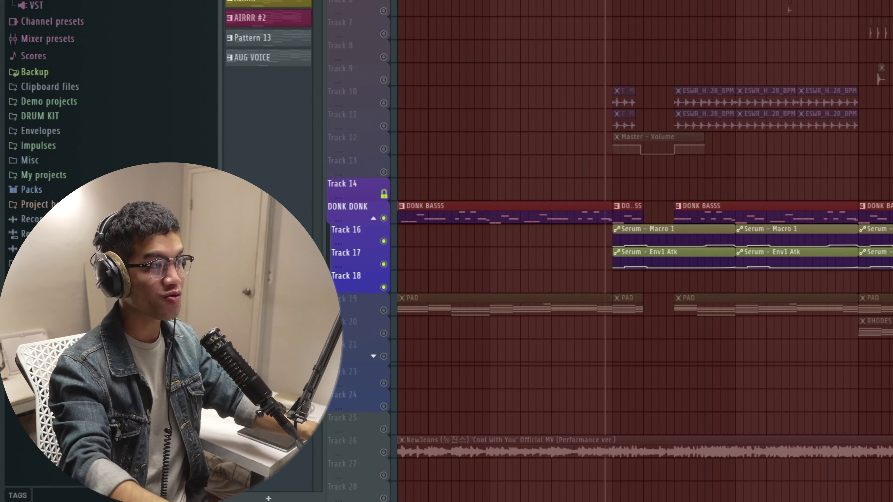
key("F6")
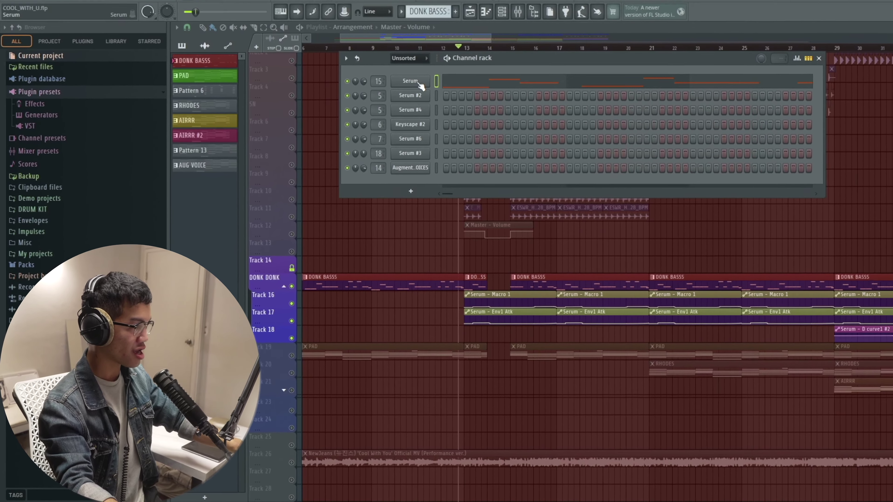
key("space")
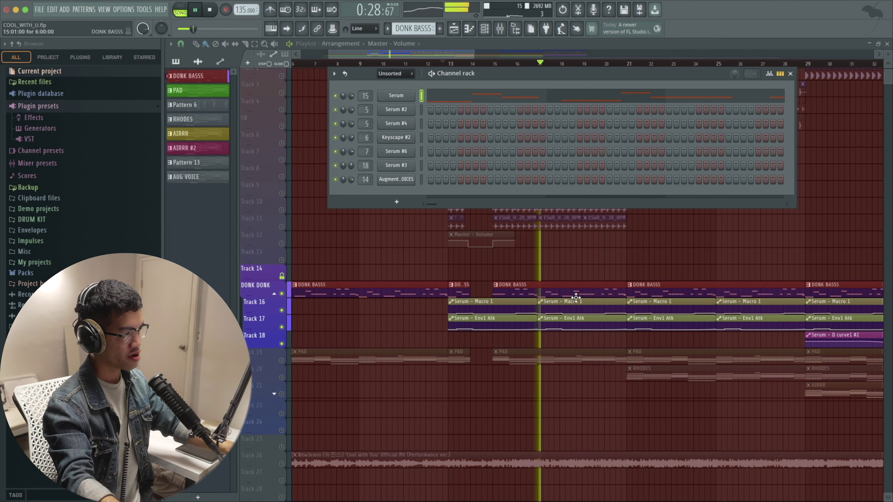
key("space")
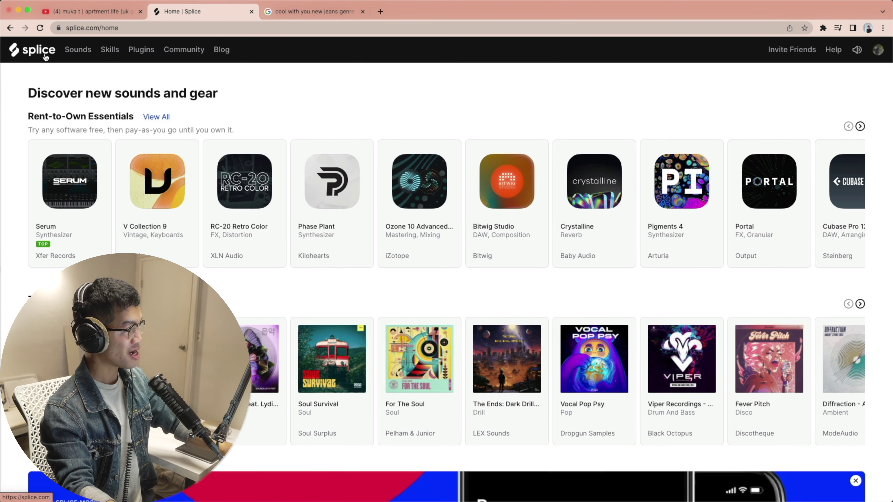
Step: Search the Splice Sounds library for "donk" presets
left_click(79, 56)
type("donk")
key("Return")
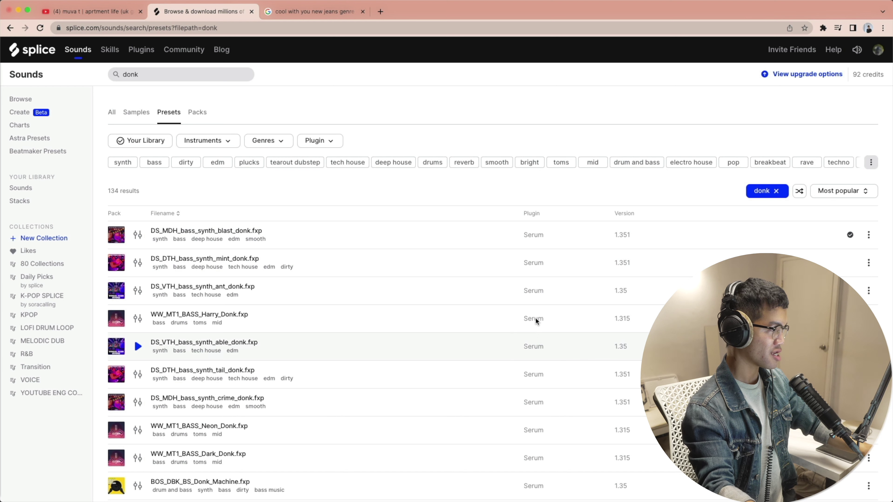
Step: Audition the donk Serum presets one after another, starting from DS_MDH_bass_synth_blast_donk.fxp
left_click(139, 238)
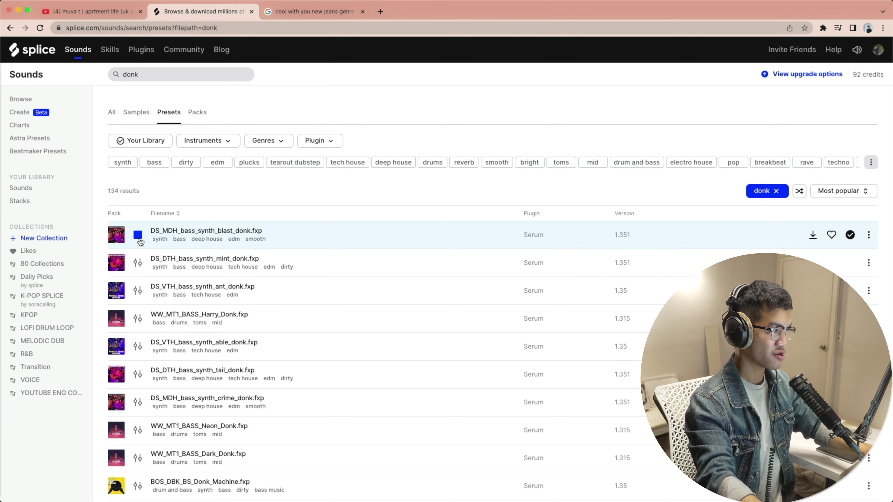
left_click(139, 263)
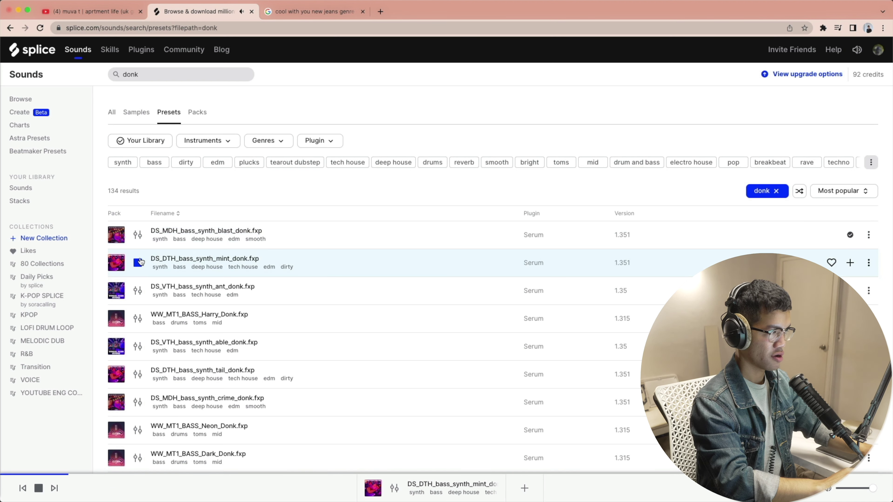
key("Down")
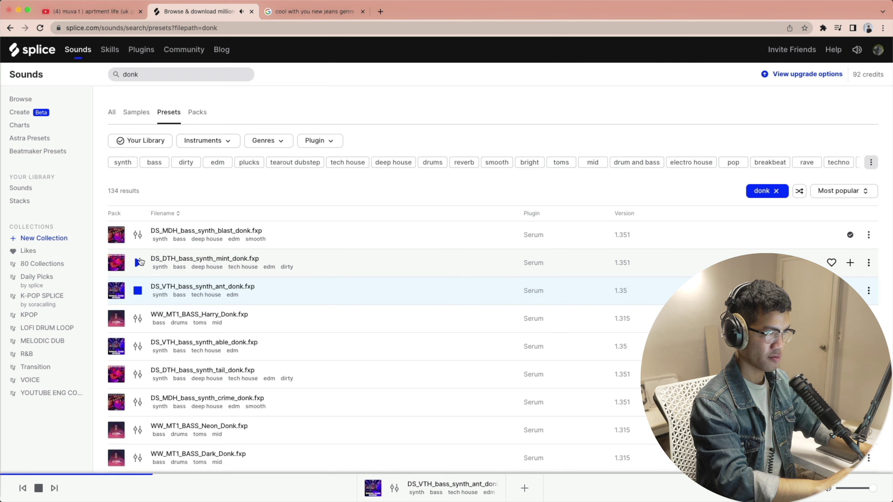
key("Down")
key("Down")
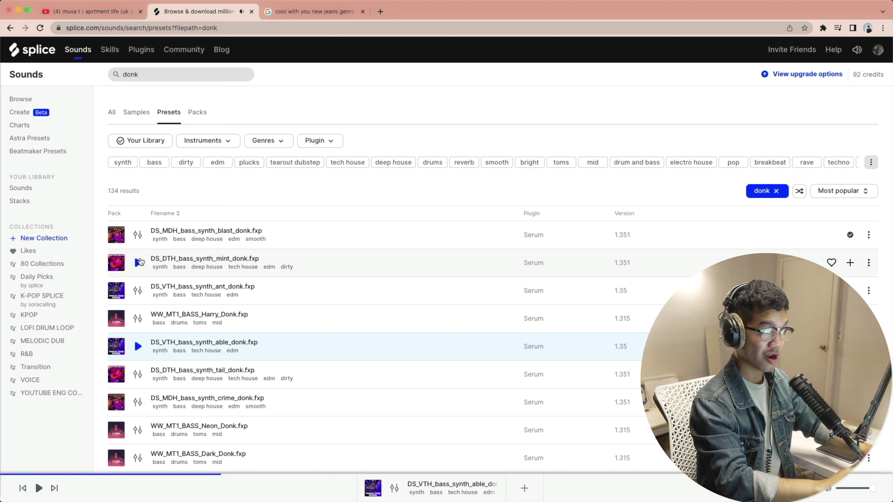
key("Down")
key("Down")
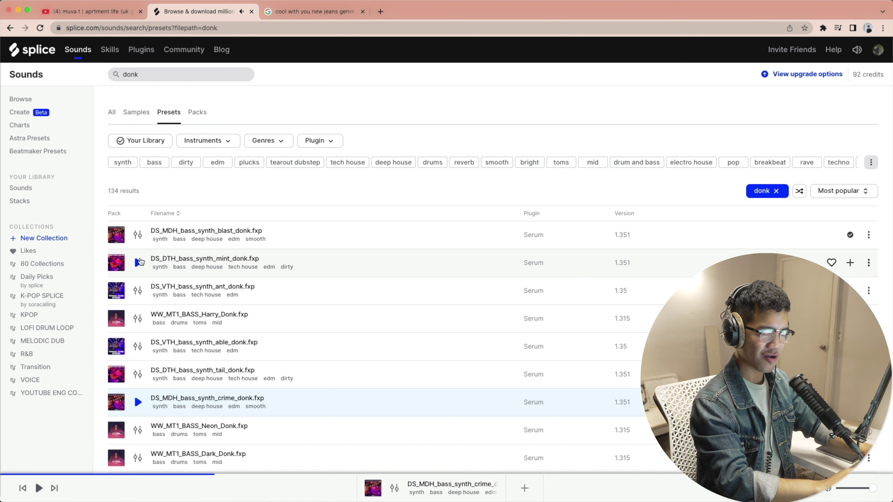
key("Down")
Step: Switch to FL Studio, solo the NewJeans 'Cool With You' reference audio on Track 26 and listen to it
key("super+Tab")
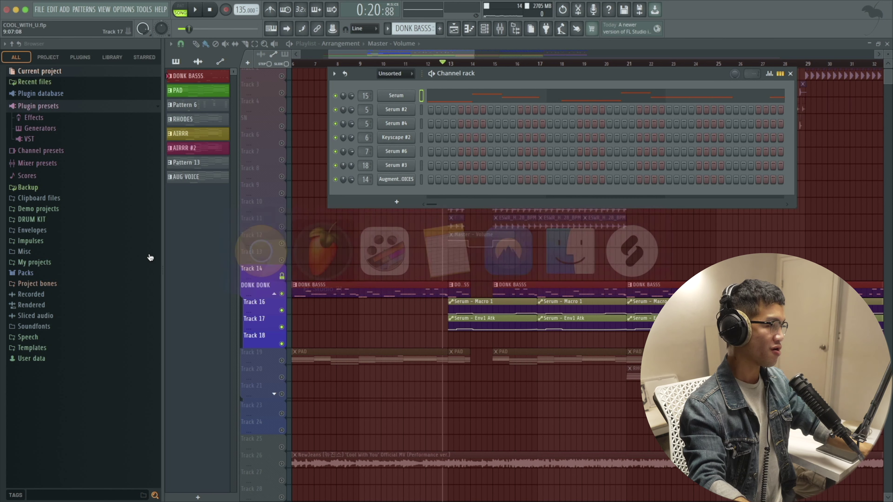
right_click(283, 465)
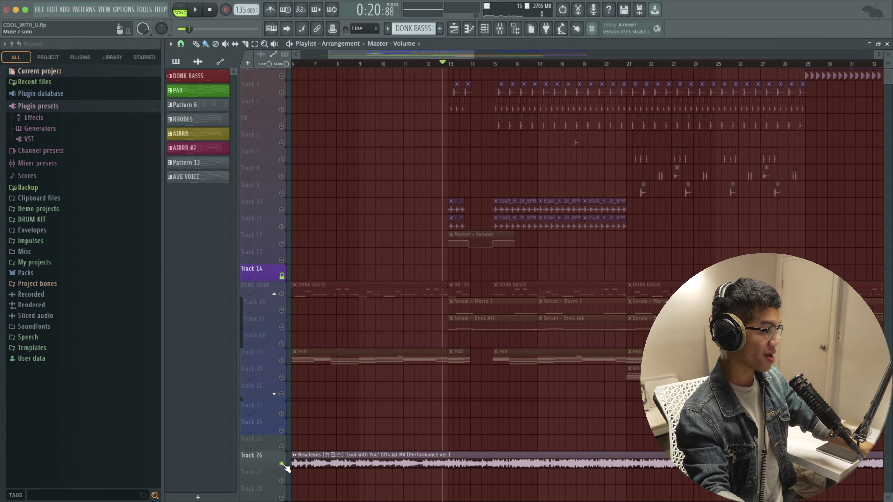
key("space")
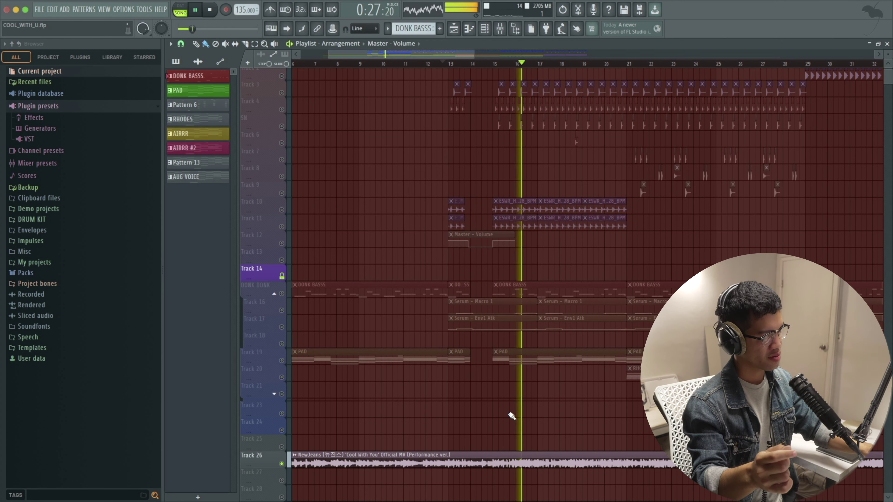
Step: Audition further Splice donk presets from WW_MT1_BASS_Dark_Donk.fxp through DS_DTH_bass_synth_moon_donk.fxp
scroll(137, 378, "down", 1)
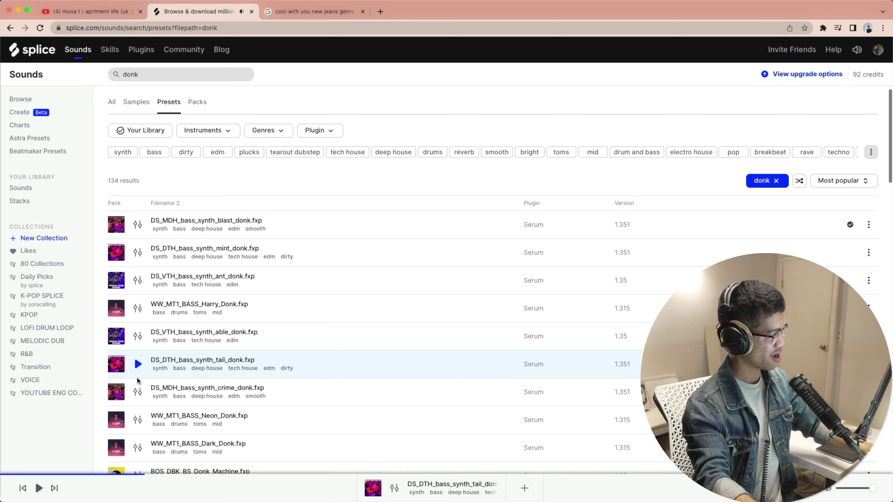
left_click(137, 447)
scroll(383, 440, "down", 7)
key("Down")
key("Down")
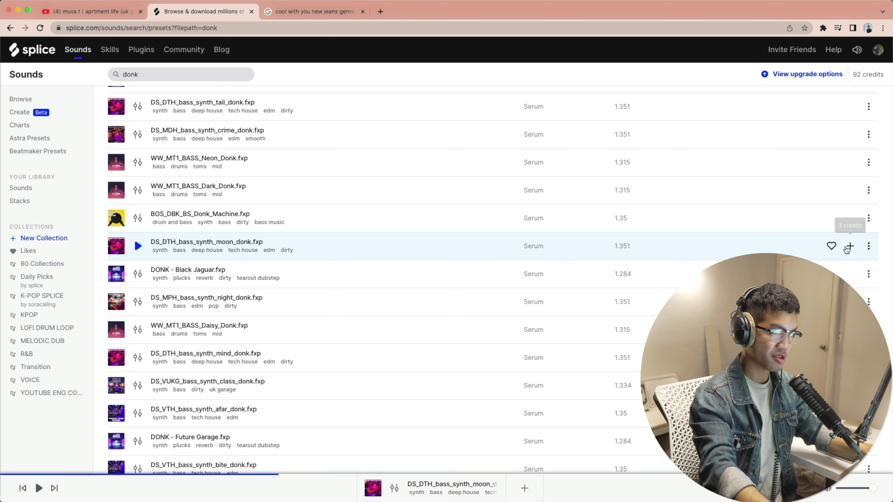
Step: Switch to FL Studio, open the DONKKK Serum bass, examine its effects, matrix and global pages, and close it
key("super+Tab")
left_click(485, 30)
left_click(410, 109)
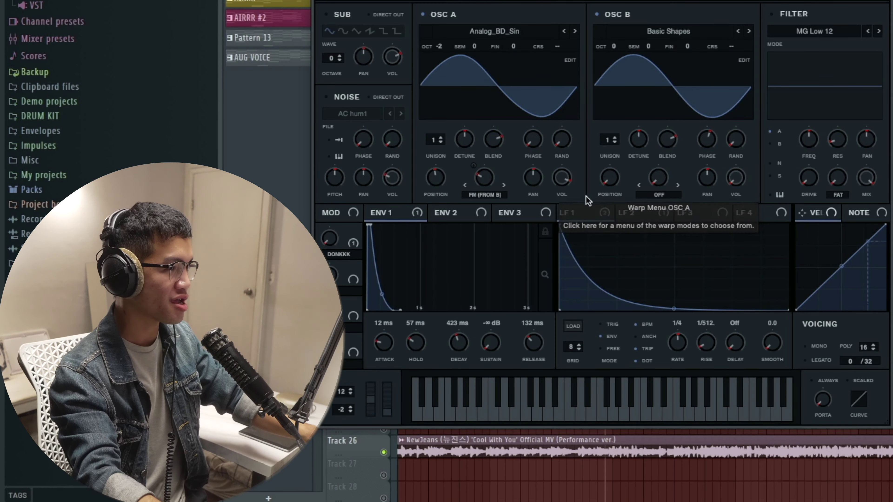
left_click(465, 1)
left_click(505, 1)
left_click(484, 45)
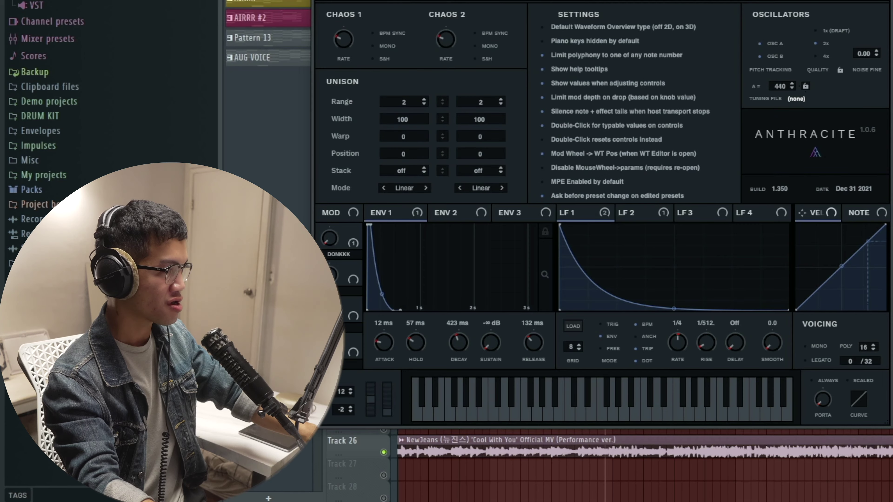
left_click(377, 46)
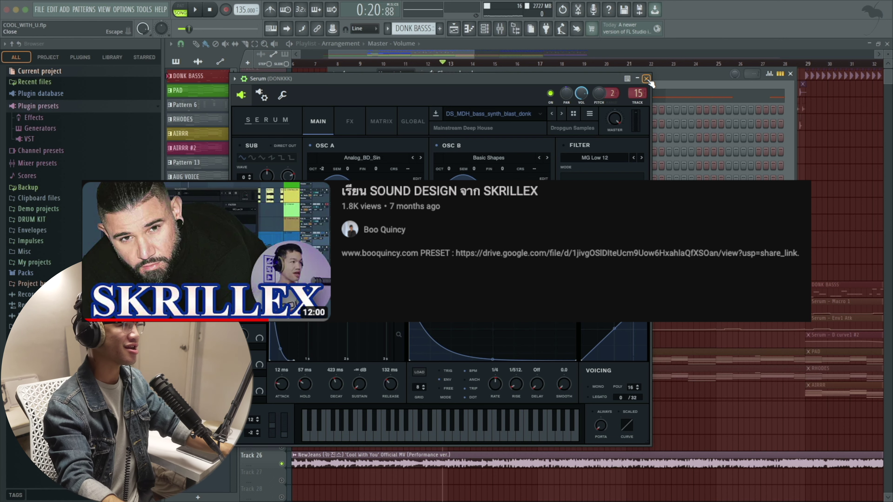
left_click(647, 79)
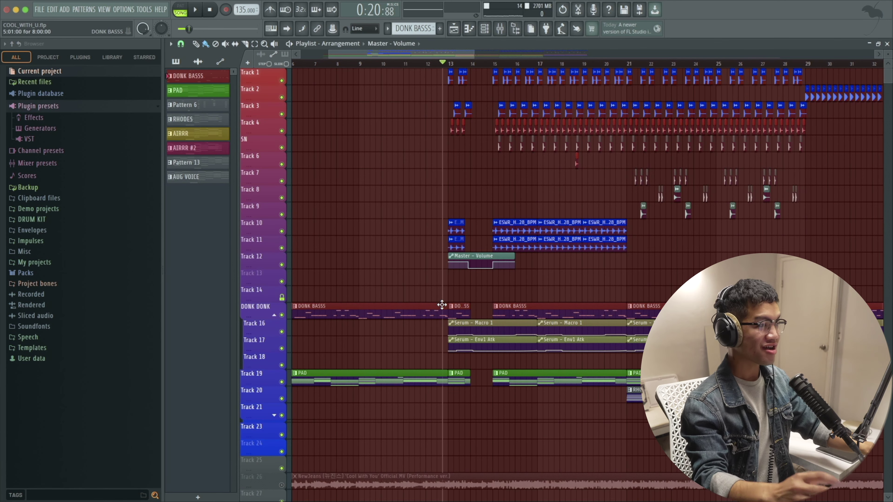
Step: Play the full arrangement from about bar 19, following all its tracks through the later sections, and stop playback
scroll(443, 303, "down", 4, "alt")
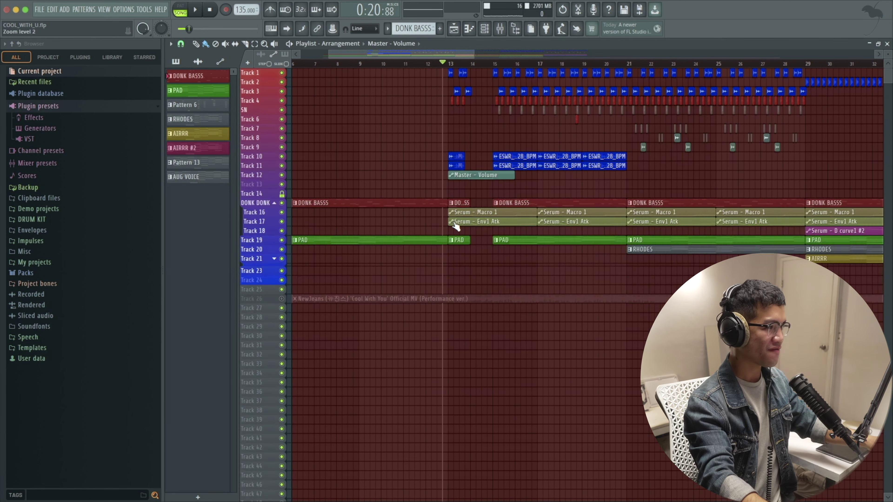
scroll(416, 97, "right", 2)
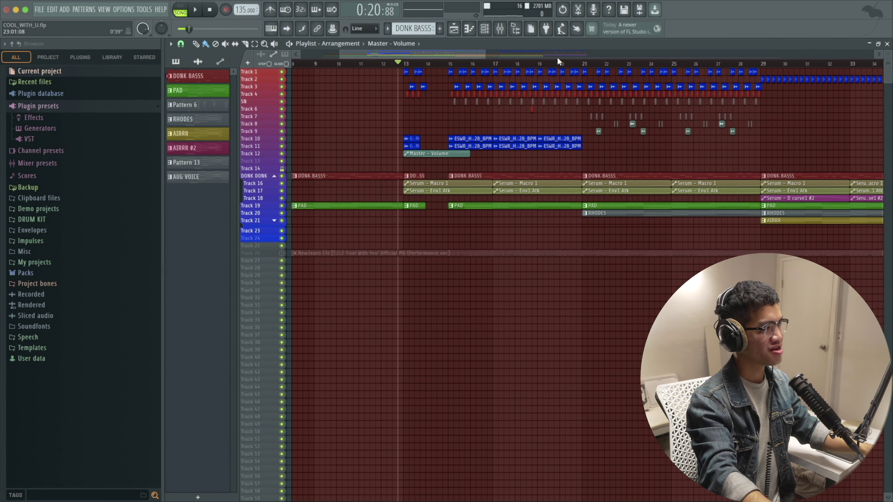
left_click(541, 64)
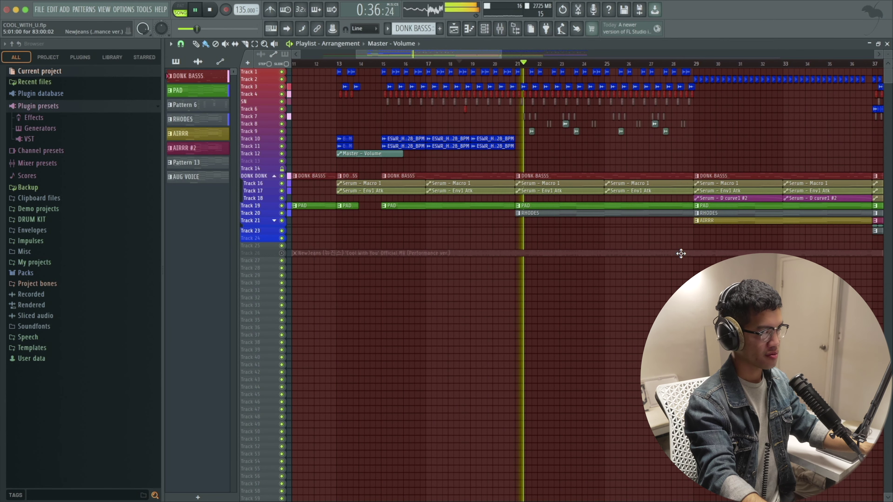
scroll(681, 254, "up", 5)
scroll(681, 254, "up", 5)
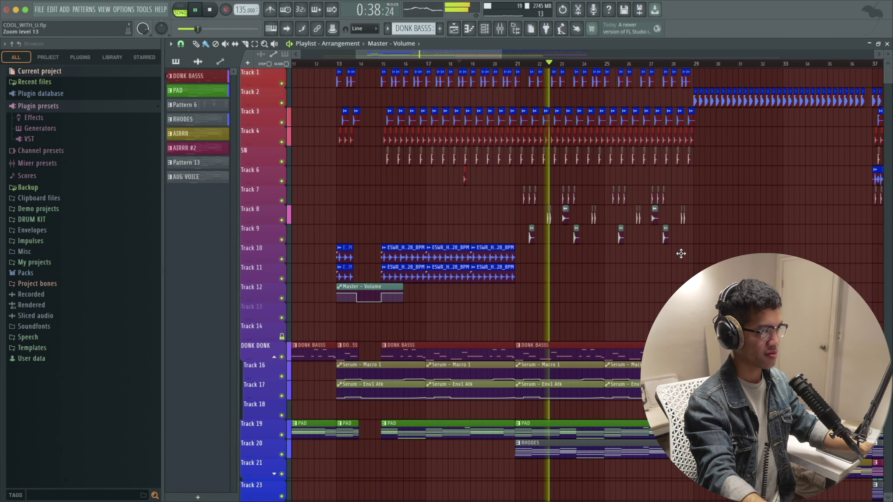
scroll(681, 254, "down", 1)
scroll(683, 254, "right", 2)
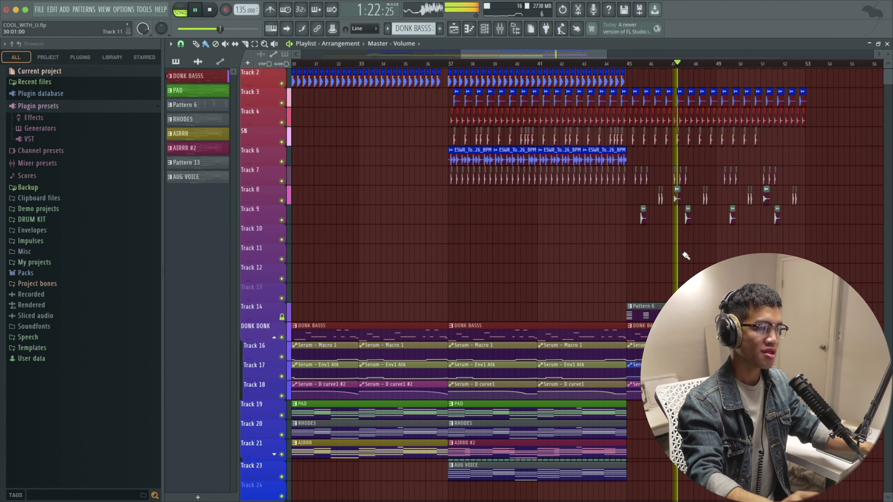
key("space")
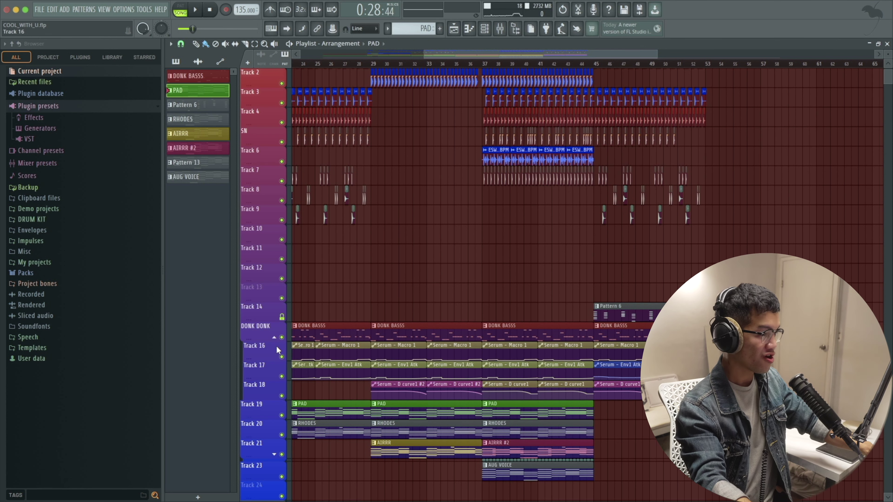
Step: Mute the DONK DONK bass track and its automation on Tracks 16, 17 and 18
left_click(282, 337)
left_click(281, 357)
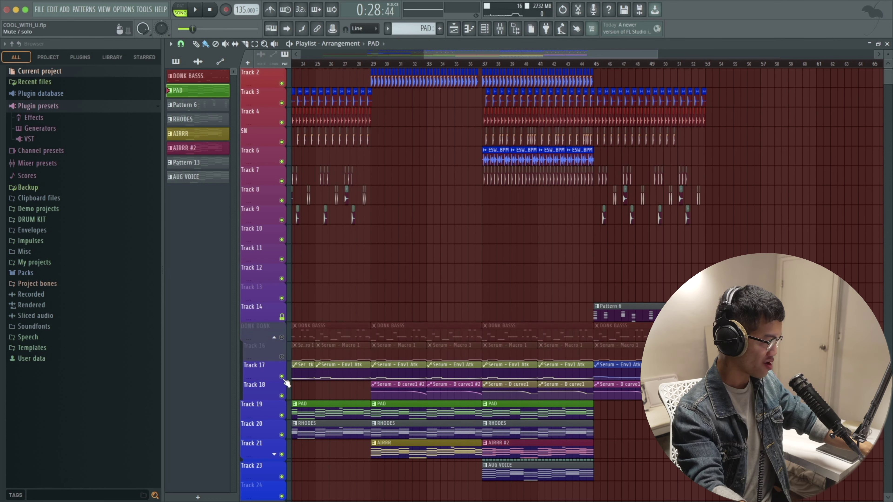
left_click(281, 377)
left_click(282, 396)
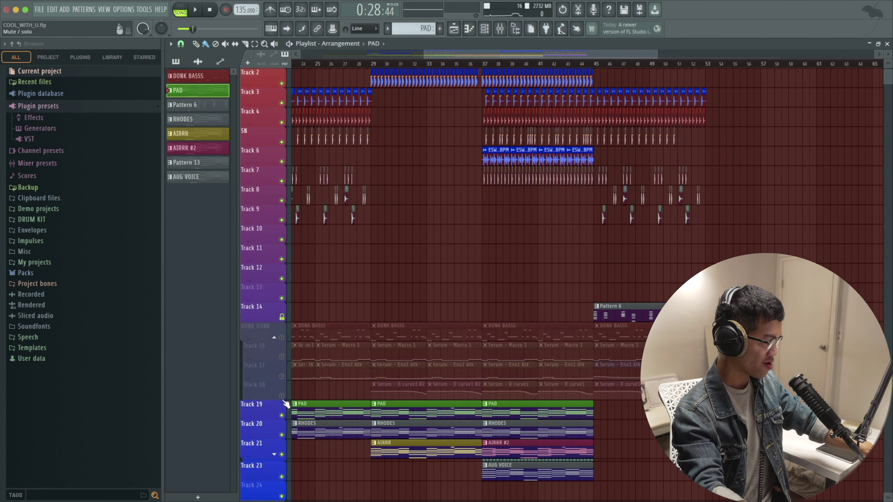
Step: Play the arrangement from bar 37 without the donk bass, bring the lower tracks into view, and stop playback
left_click(484, 64)
key("space")
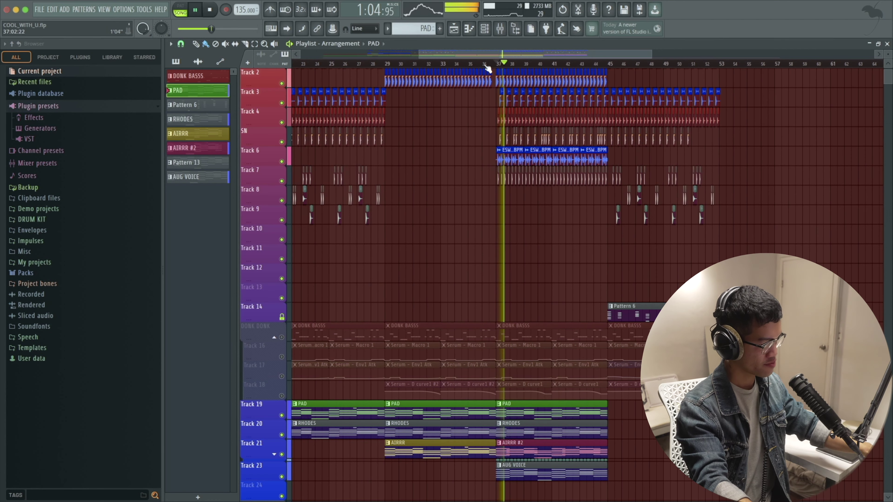
scroll(562, 209, "down", 3)
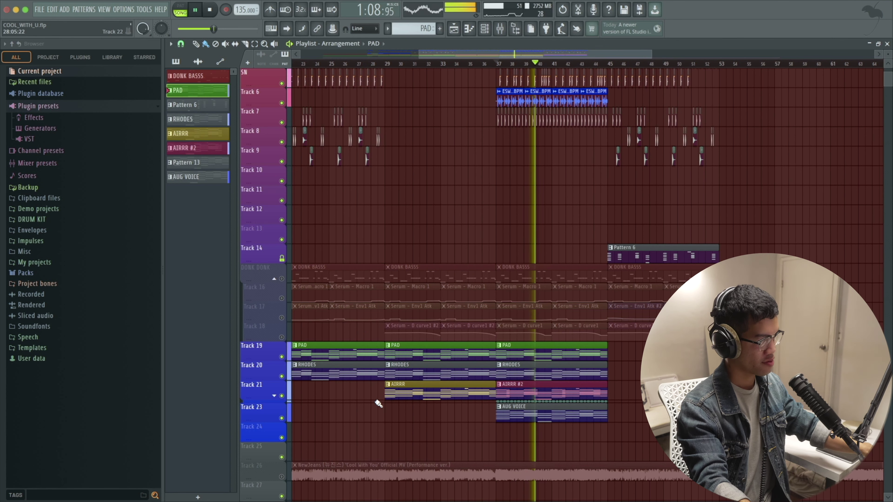
key("space")
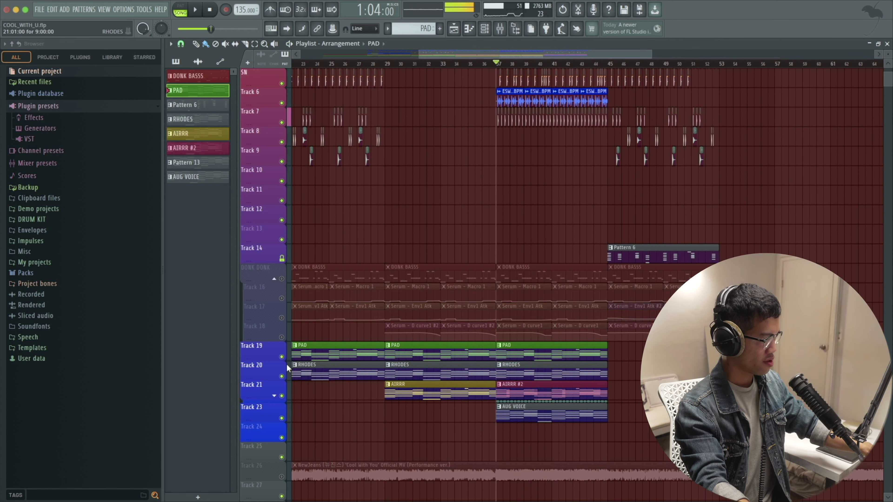
Step: Solo the PAD clips on Track 19, listen to them from bar 37, and stop playback
left_click(282, 357, "ctrl")
key("space")
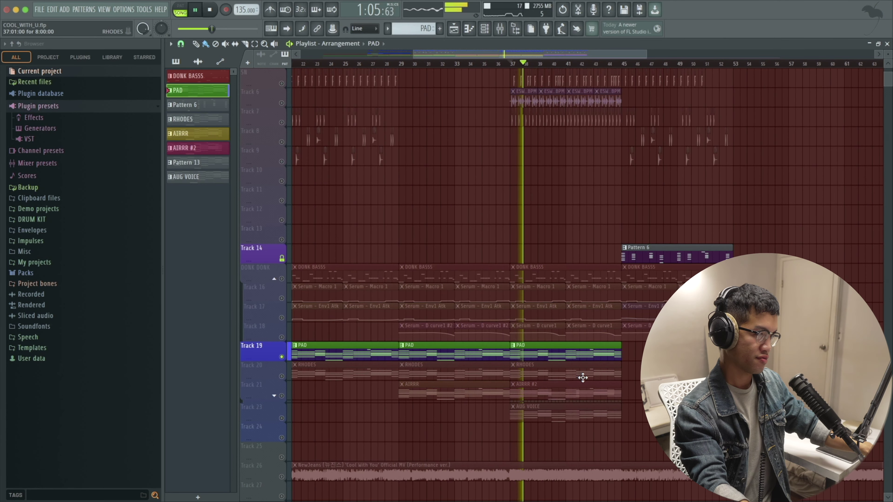
key("space")
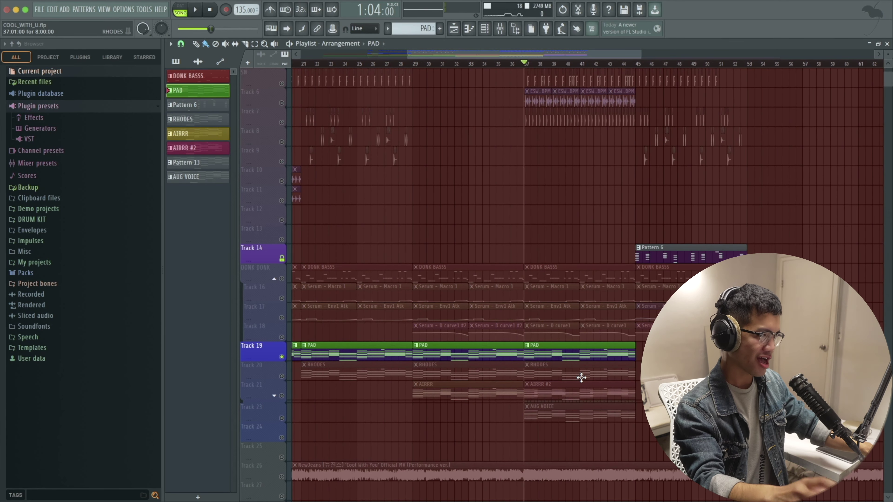
Step: Open the pad's Serum #2 instrument, enable its noise oscillator, and audition the pad from bar 37
left_click(489, 33)
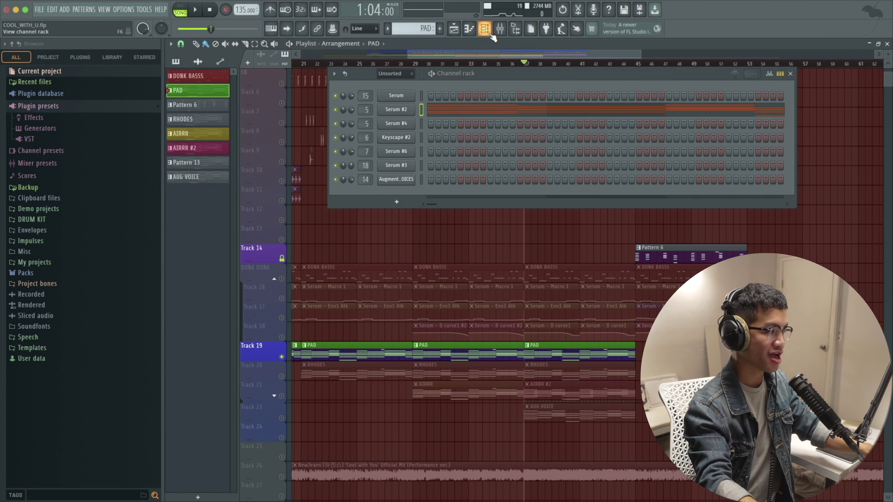
left_click(404, 114)
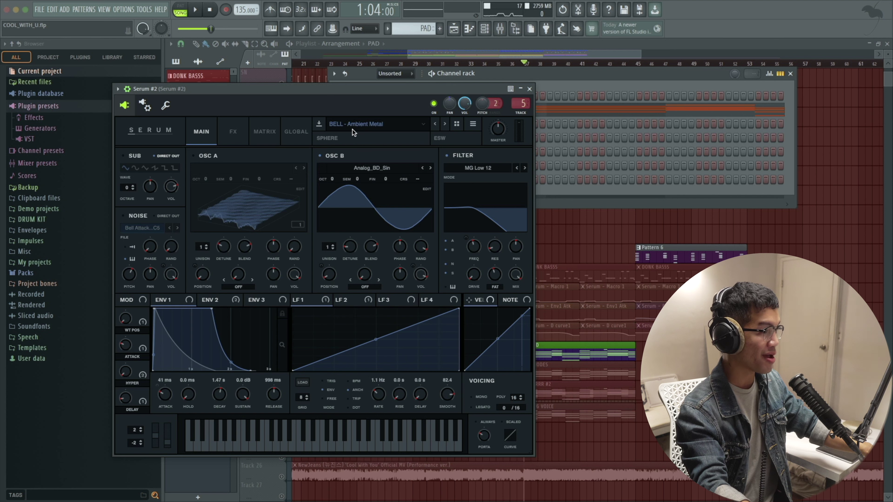
left_click(123, 216)
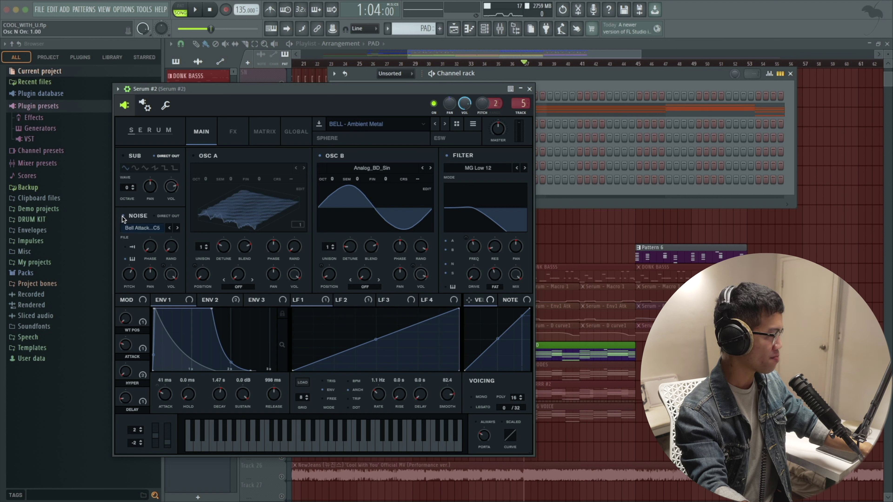
key("space")
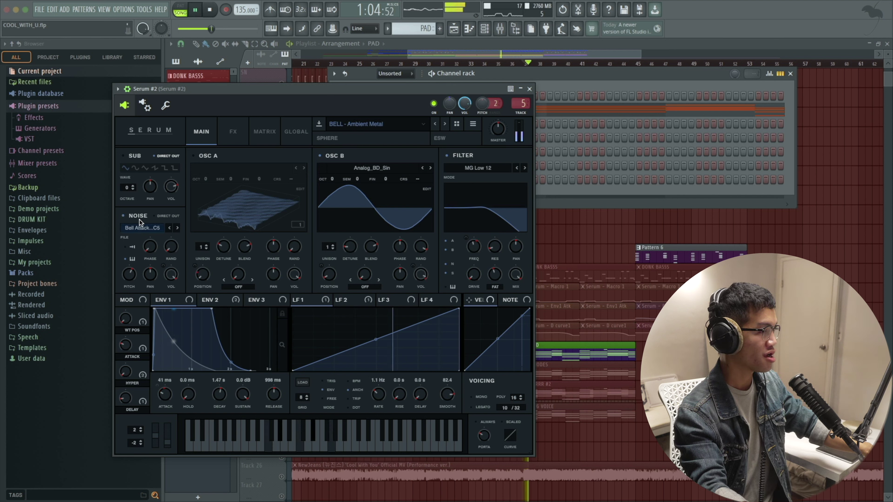
key("space")
Step: Turn off Serum #2's noise oscillator, audition the pad again, and close the instrument and the channel rack
left_click(124, 216)
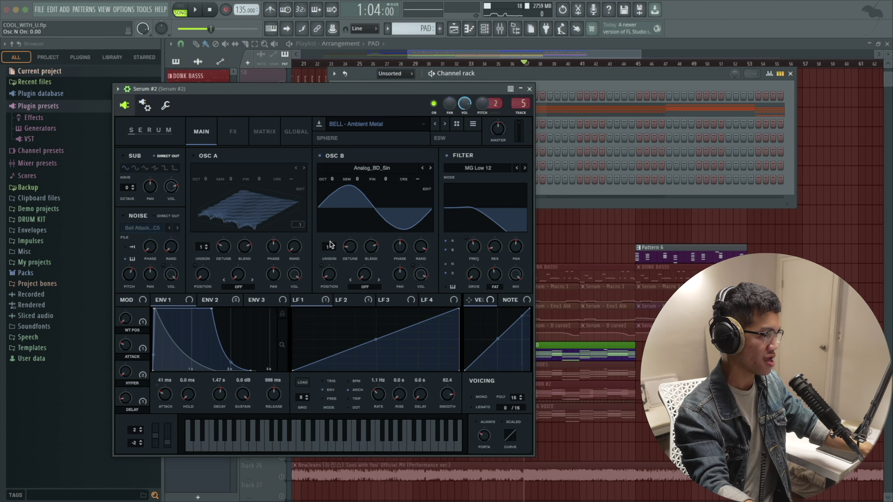
key("space")
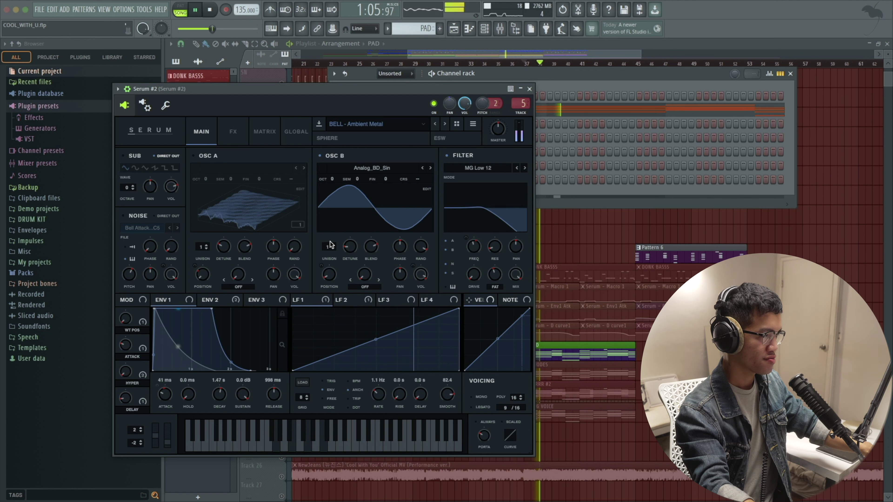
key("space")
left_click(529, 89)
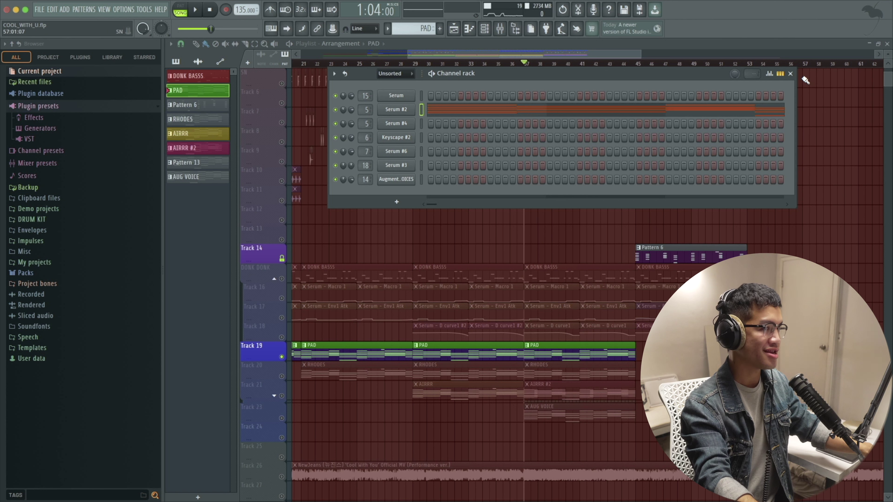
left_click(791, 74)
Step: Leave only the RHODES clips on Track 20 unmuted, audition them from bar 37, and open the channel rack
left_click(288, 379)
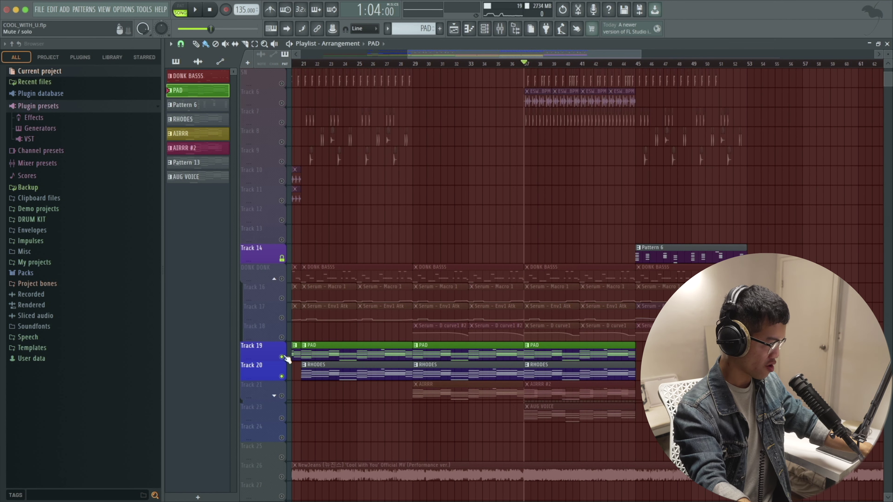
key("space")
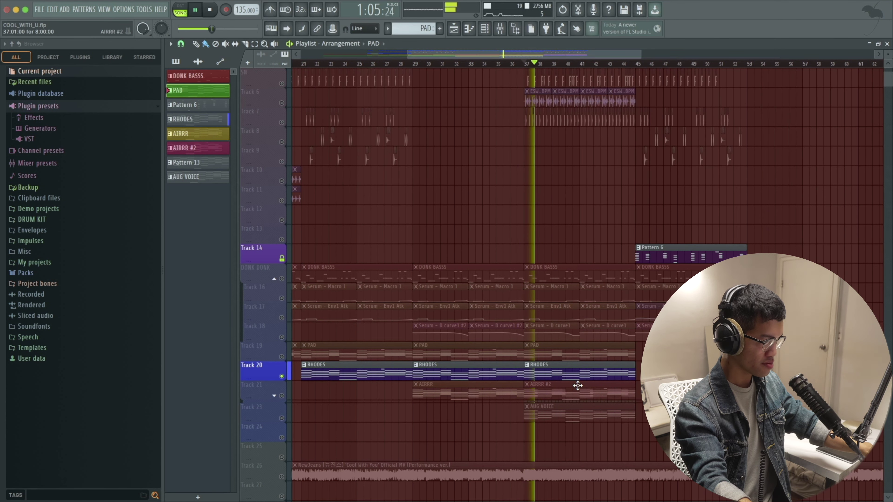
key("space")
left_click(485, 31)
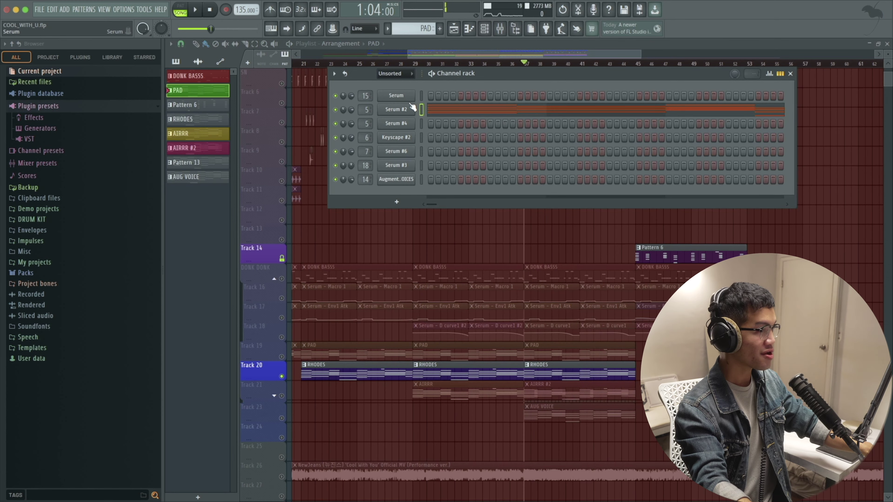
left_click(406, 113)
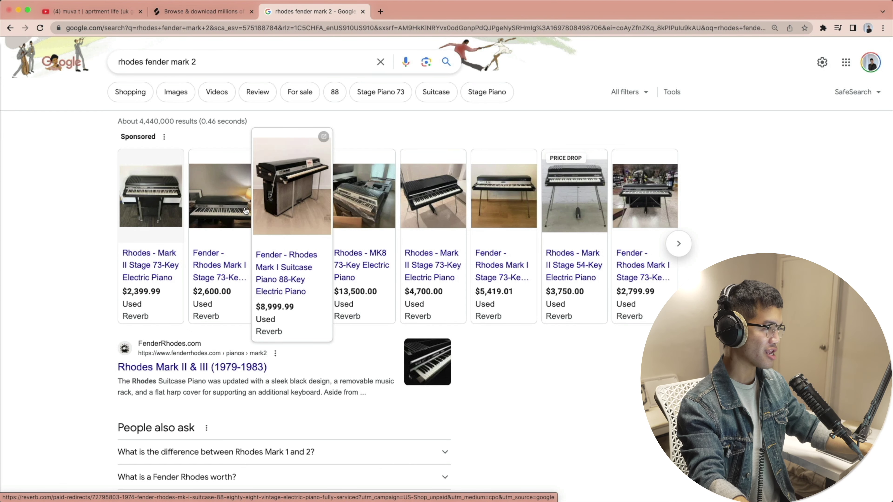
Step: In the web browser, open the $2,600 Fender Rhodes Mark I Stage 73-Key listing on Reverb and look through the page
left_click(235, 210)
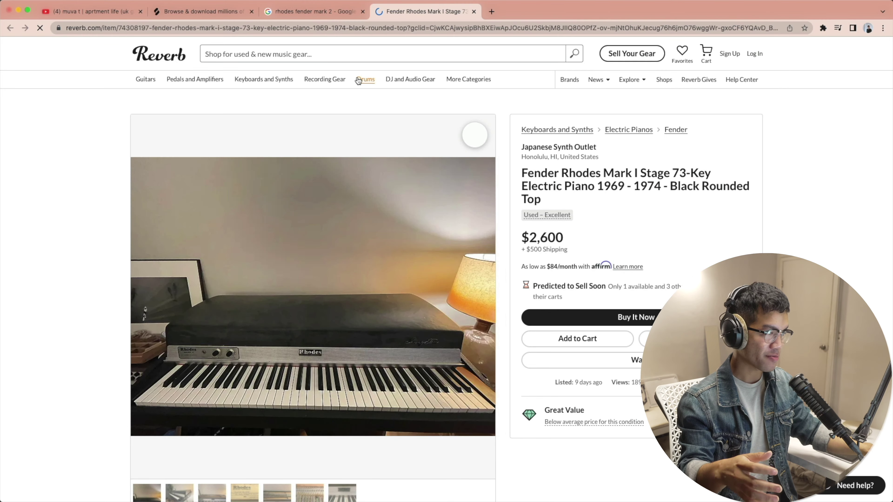
scroll(353, 126, "down", 3)
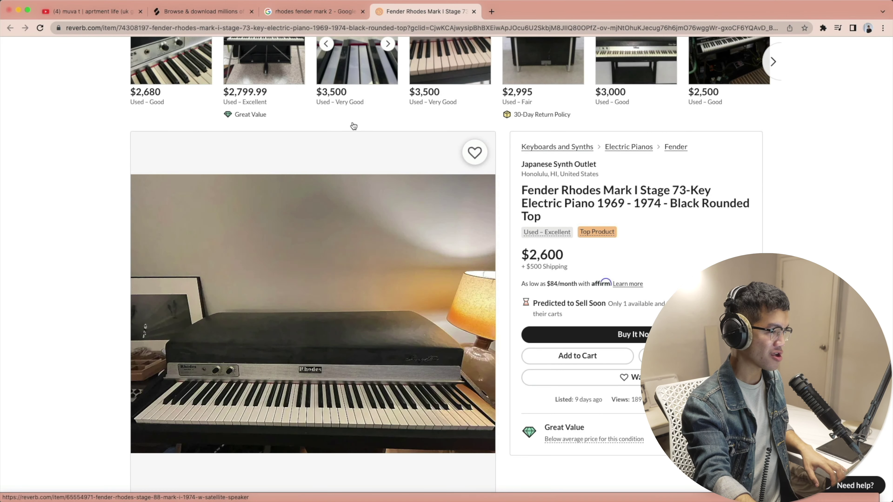
scroll(353, 126, "down", 3)
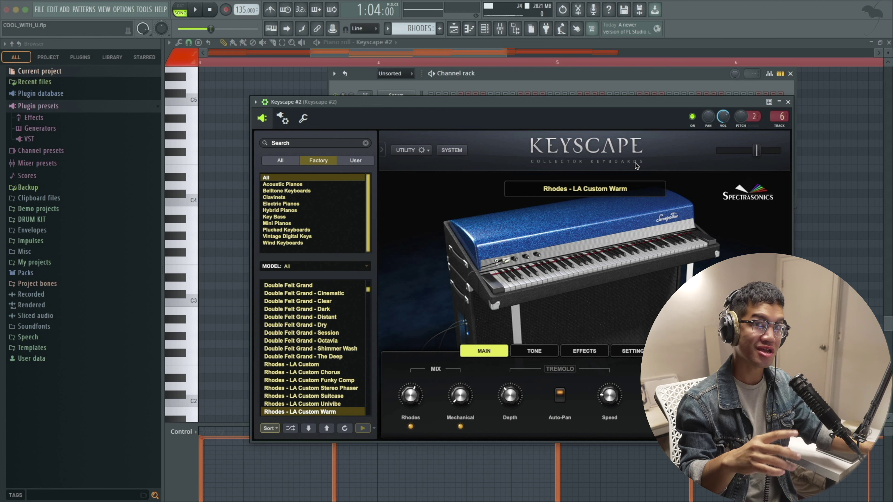
Step: Audition the Rhodes - LA Custom Warm preset in Keyscape #2, and close the instrument, channel rack and piano roll
key("space")
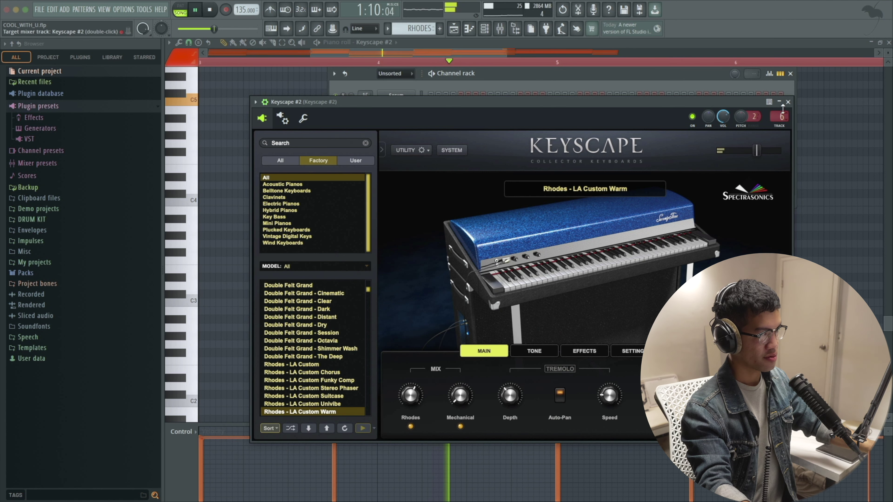
key("space")
left_click(788, 102)
left_click(791, 73)
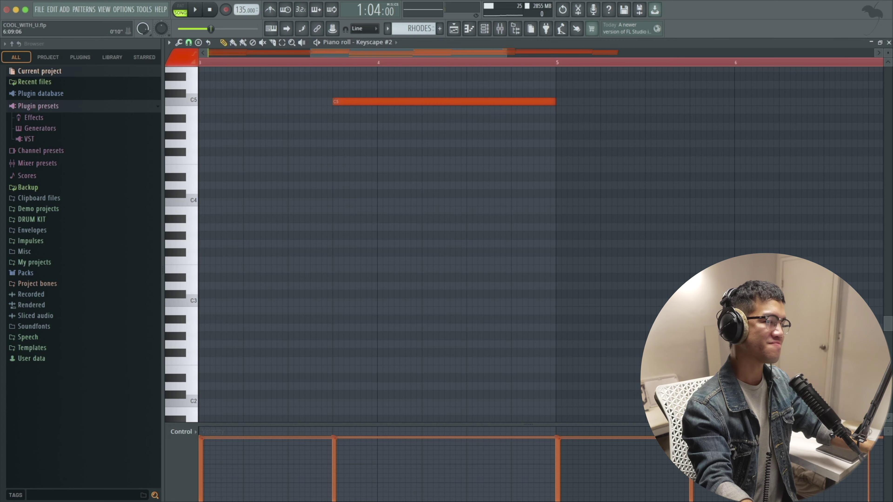
left_click(889, 43)
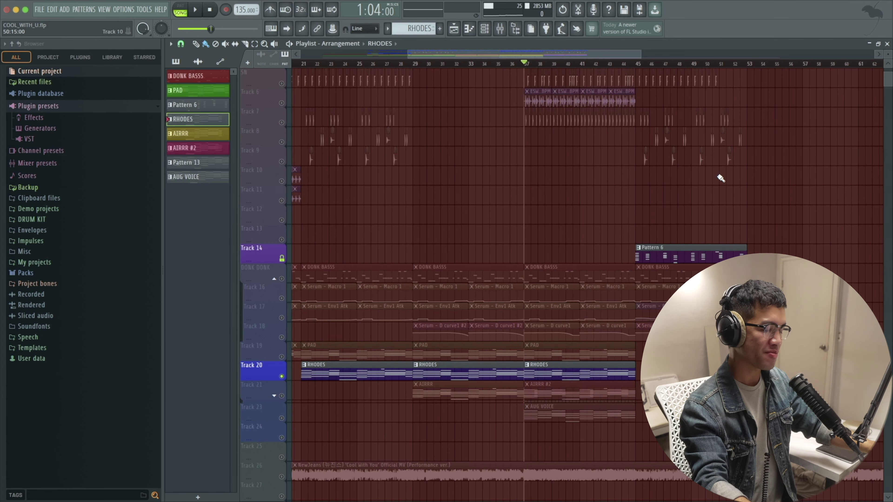